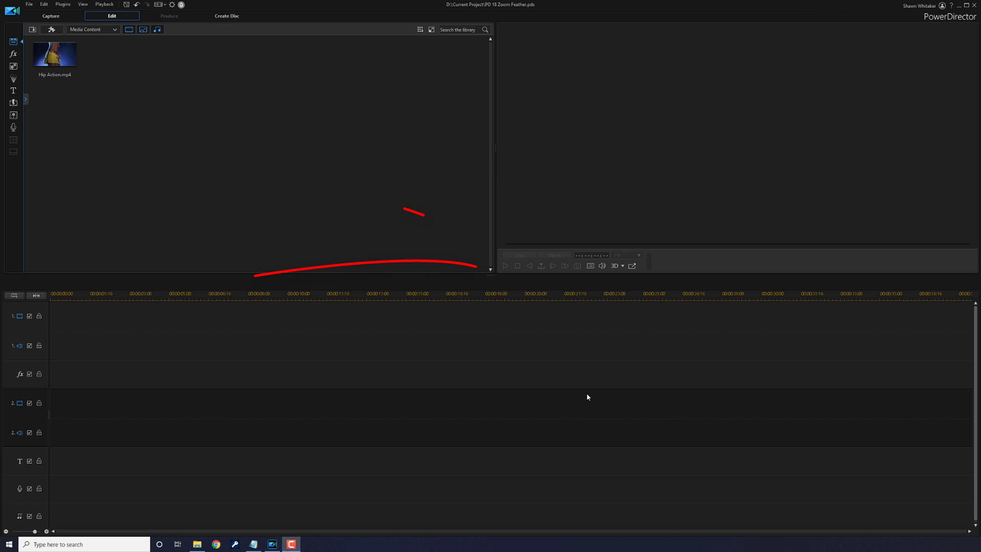
Preview Hip Action.mp4 and place it on video track 1.
click(54, 53)
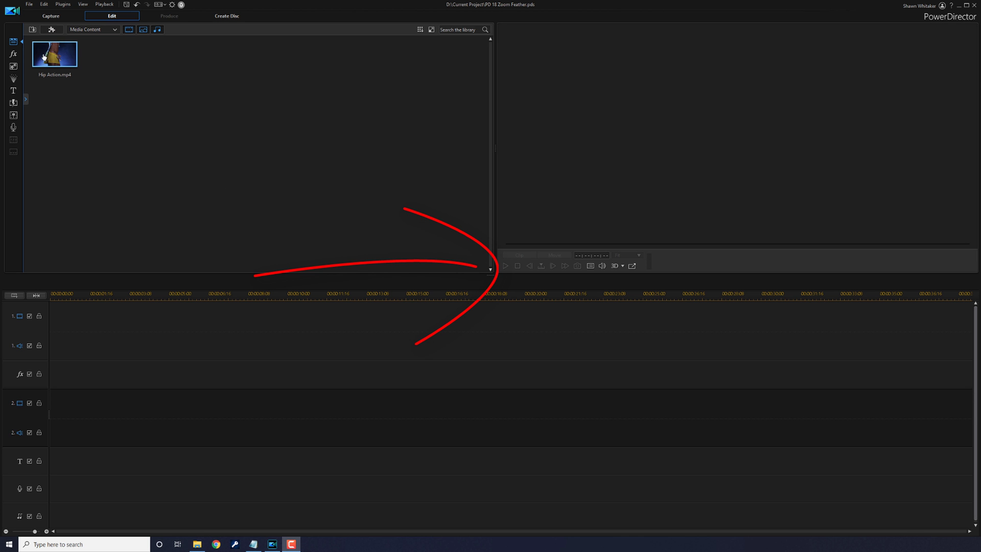
click(505, 266)
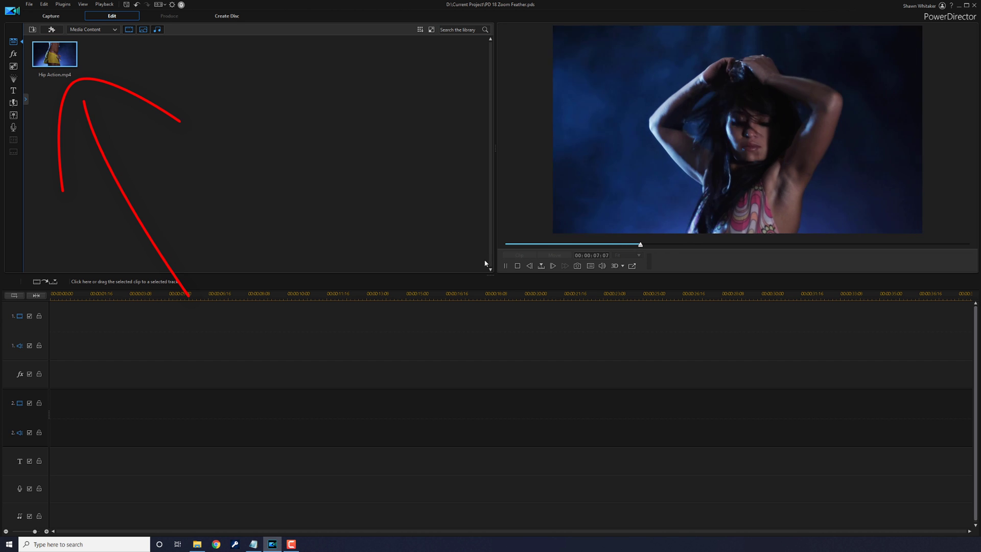
click(505, 266)
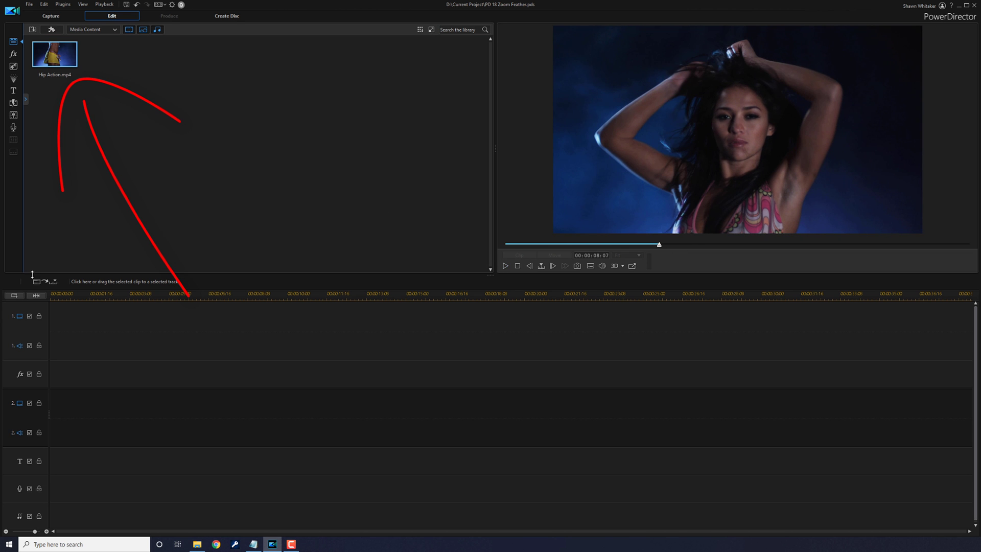
drag(51, 61, 46, 319)
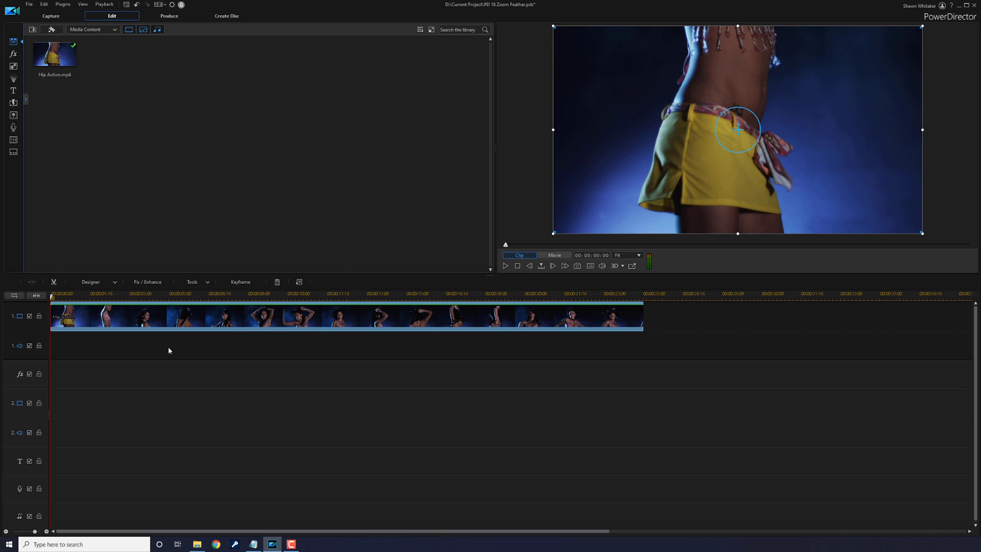
Copy the Hip Action clip and paste a duplicate onto video track 2.
key(ctrl+c)
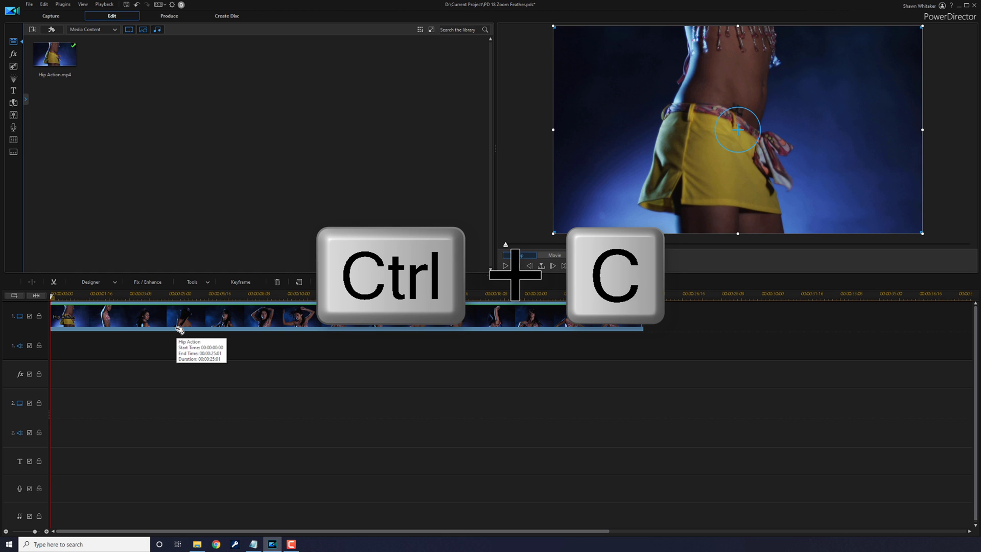
click(125, 410)
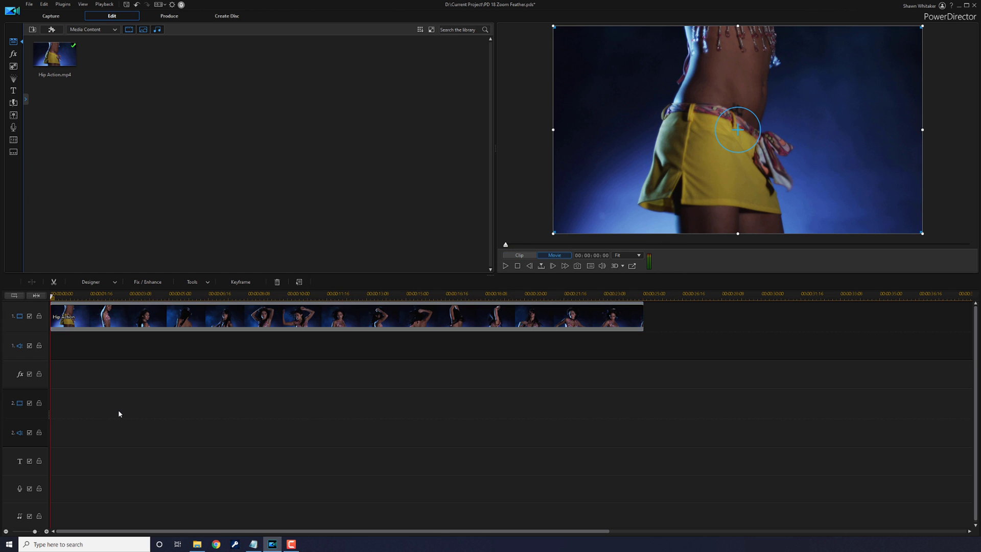
key(ctrl+v)
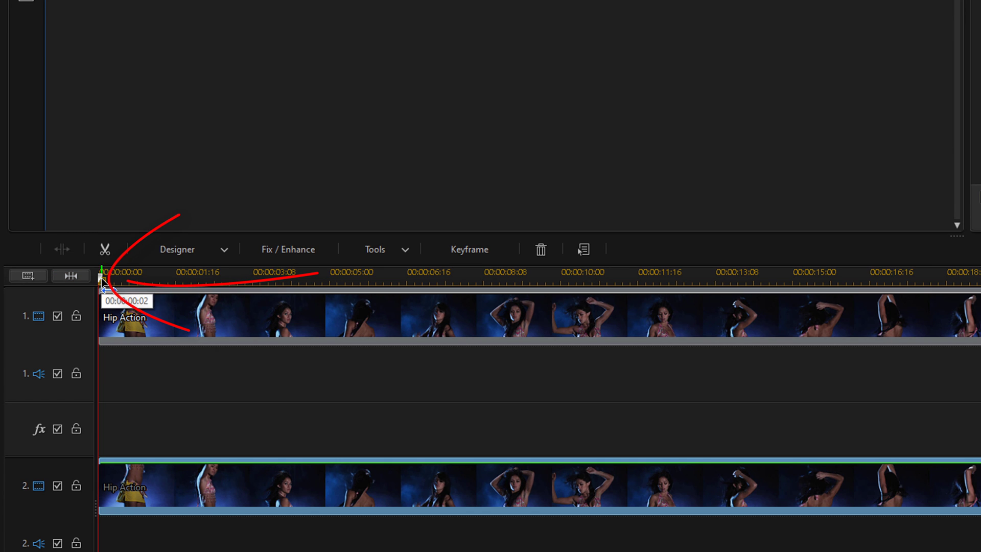
Split the track-2 copy at 00:00:05:12 and again at 00:00:06:12.
drag(102, 279, 354, 296)
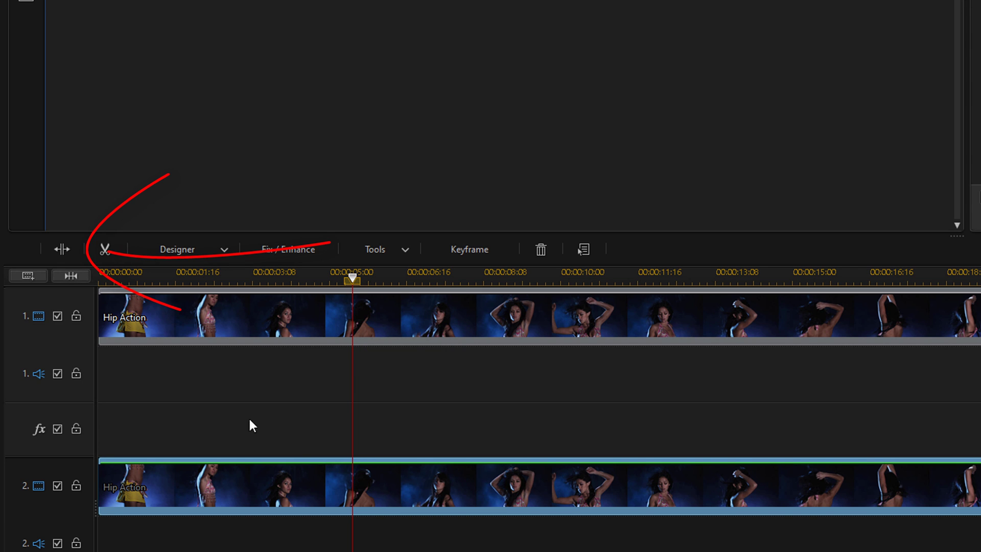
click(58, 255)
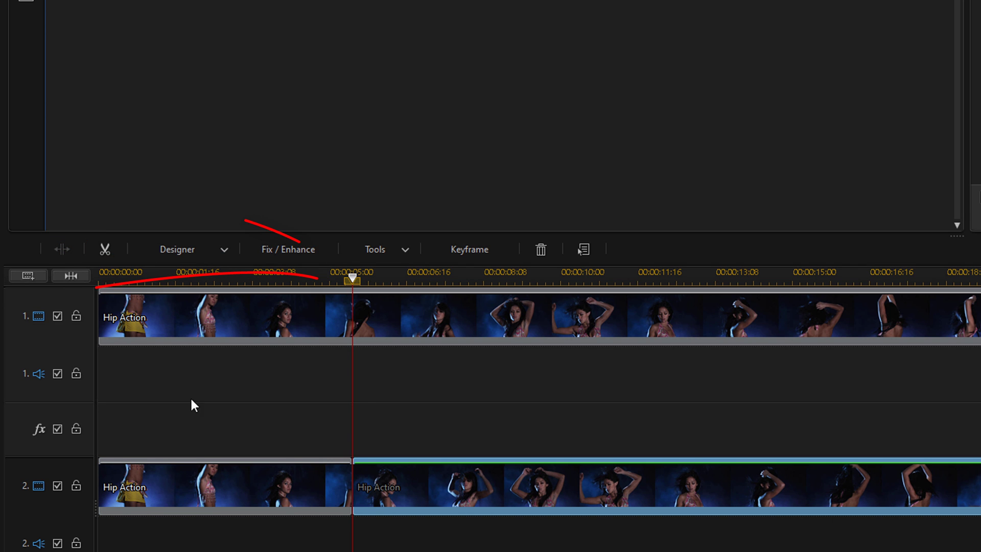
click(351, 277)
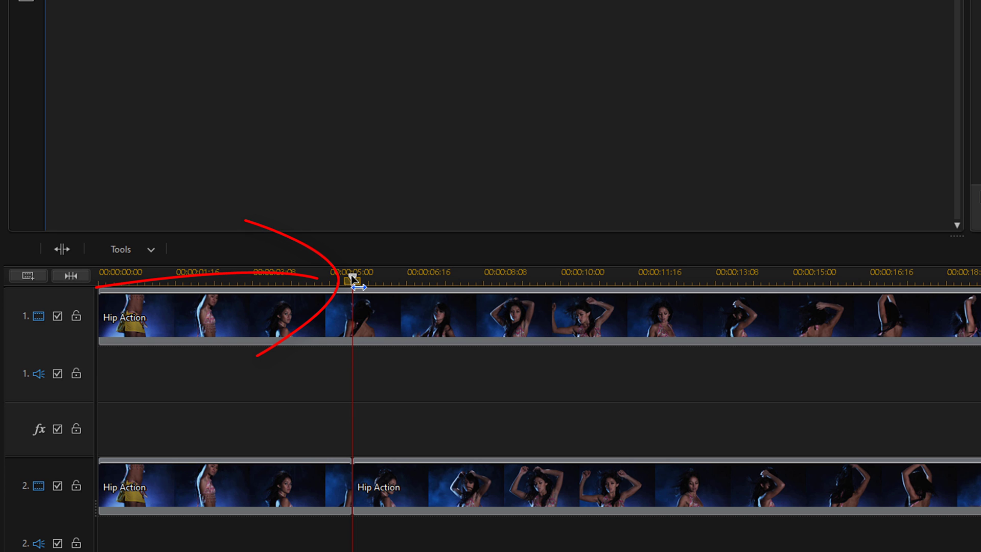
drag(351, 277, 397, 285)
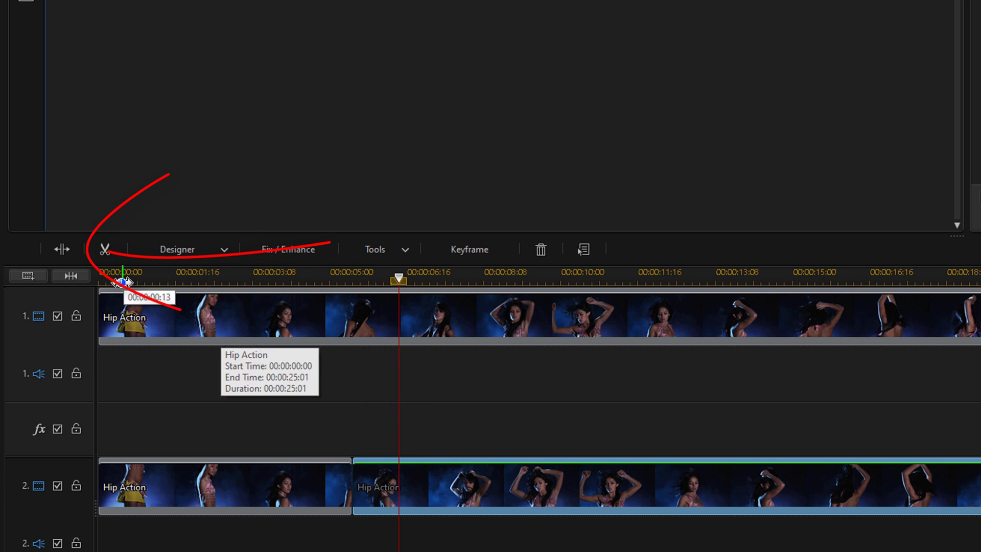
click(53, 252)
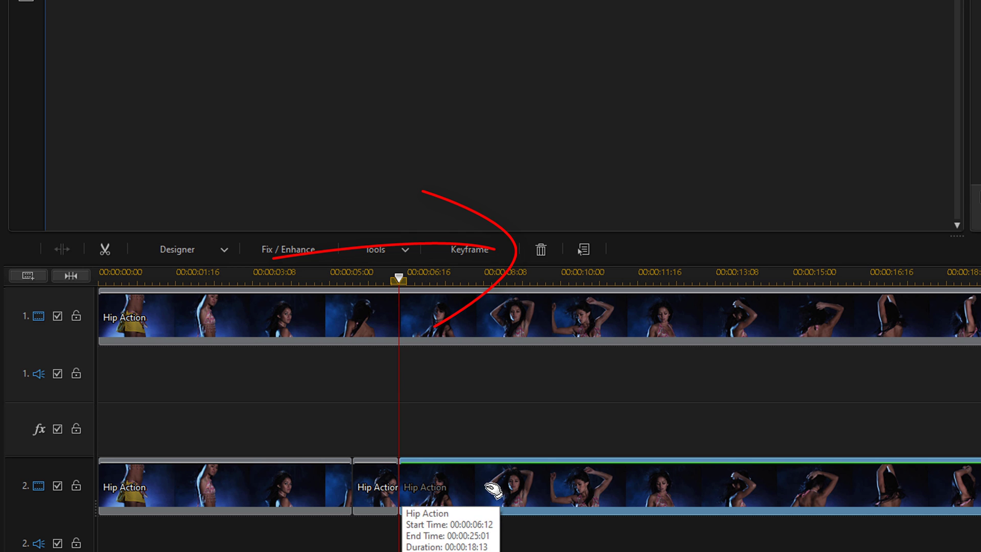
Delete the last track-2 piece, remove the first leaving a gap, and select the one-second clip.
click(540, 253)
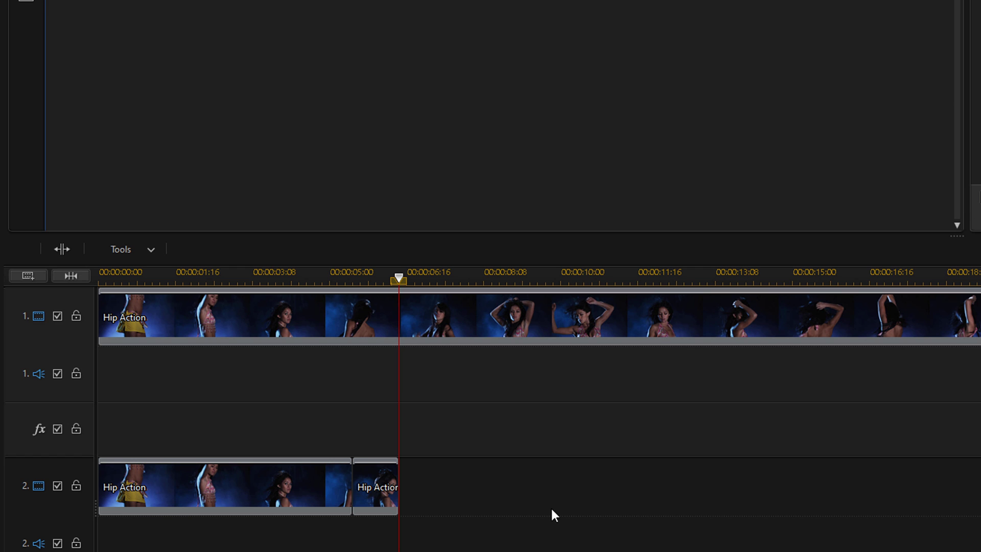
click(228, 492)
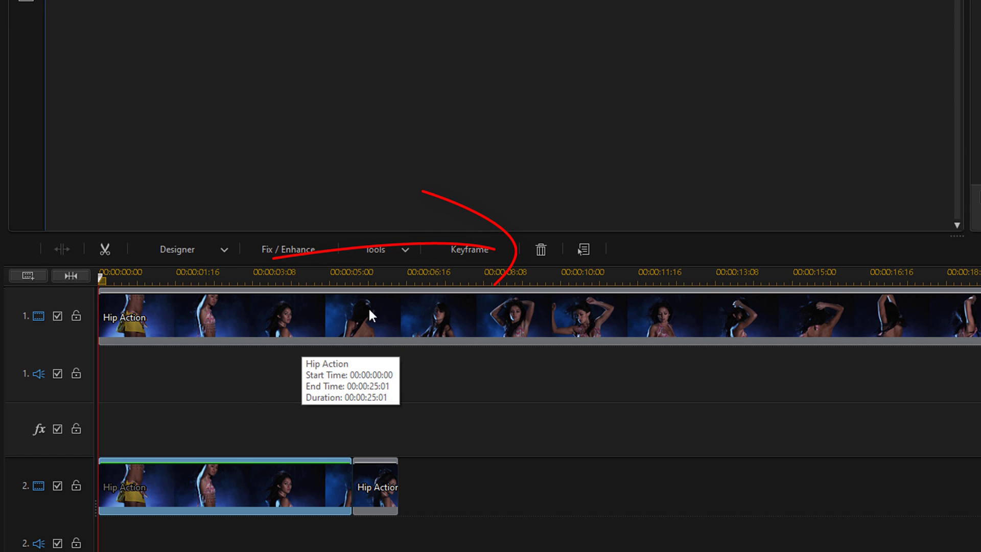
click(545, 247)
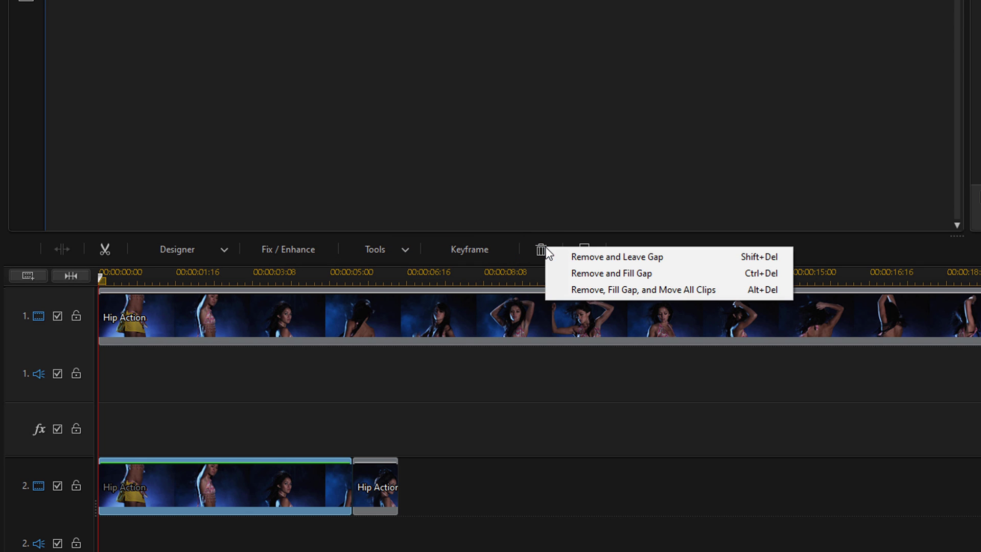
click(603, 259)
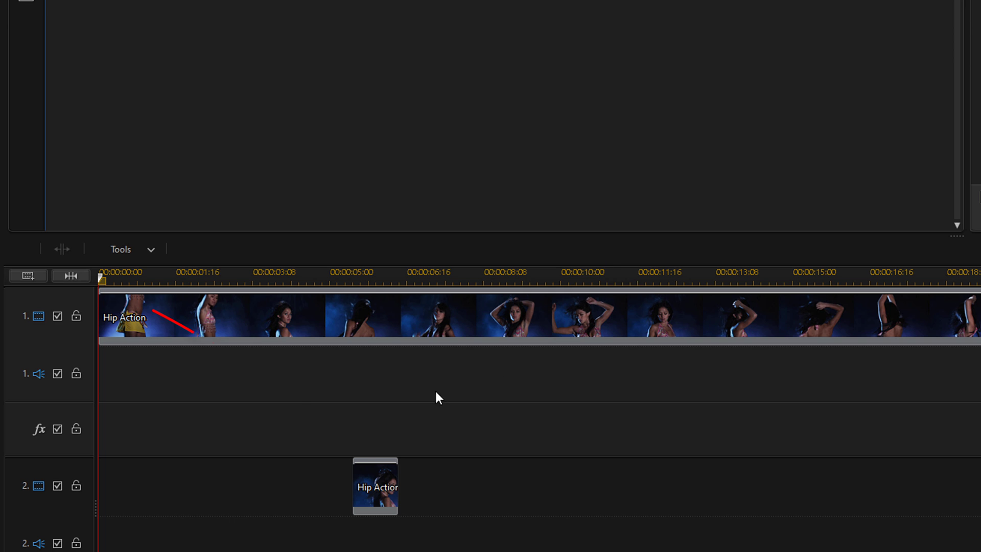
mouse_move(374, 496)
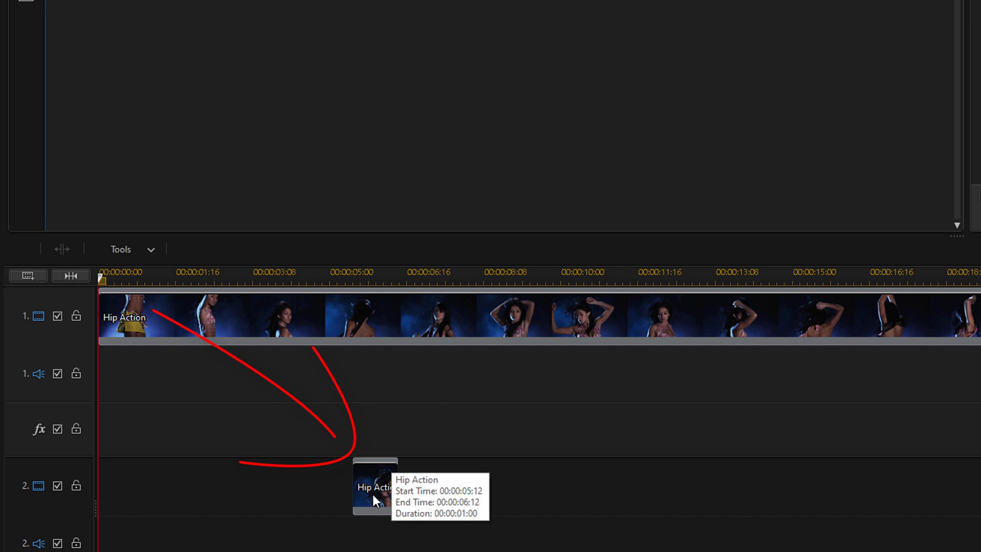
click(372, 495)
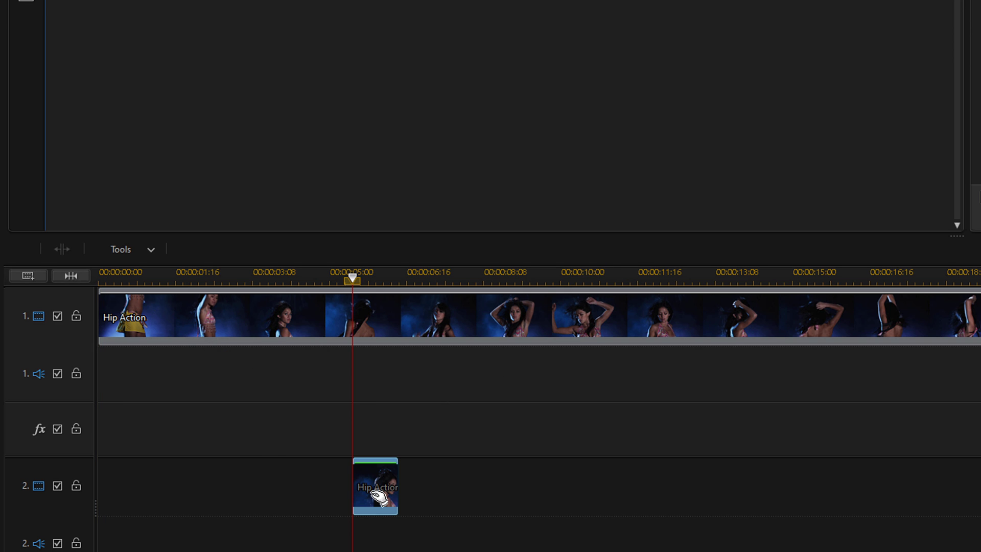
Open the one-second clip in PiP Designer, keyframe Scale at 00:00:00:00, then move to about 00:00:00:12.
double_click(373, 495)
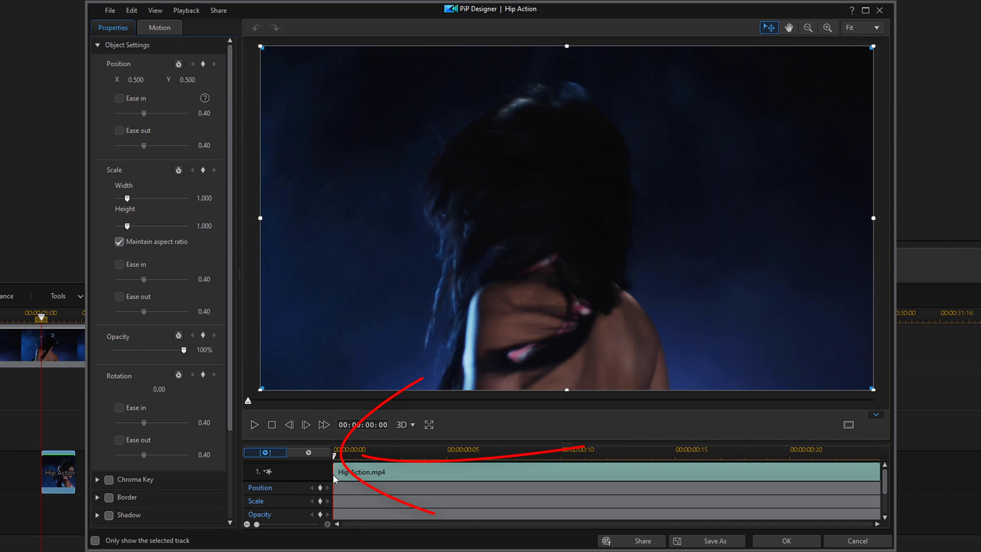
click(320, 501)
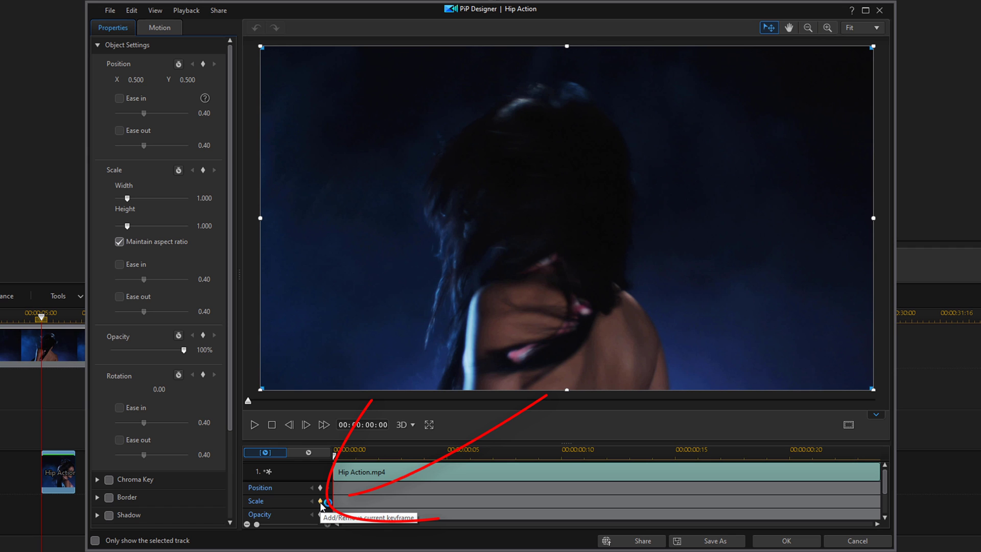
click(320, 502)
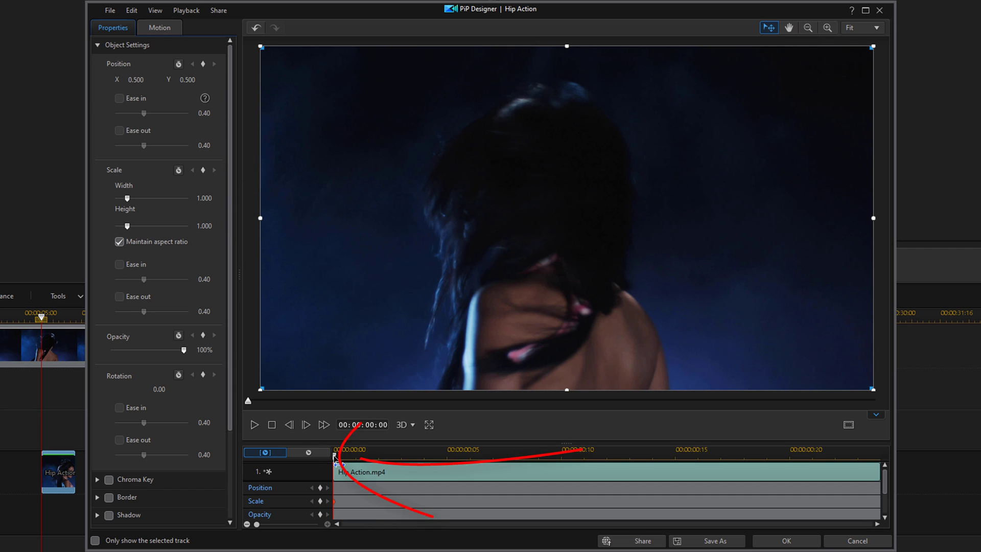
drag(334, 456, 603, 462)
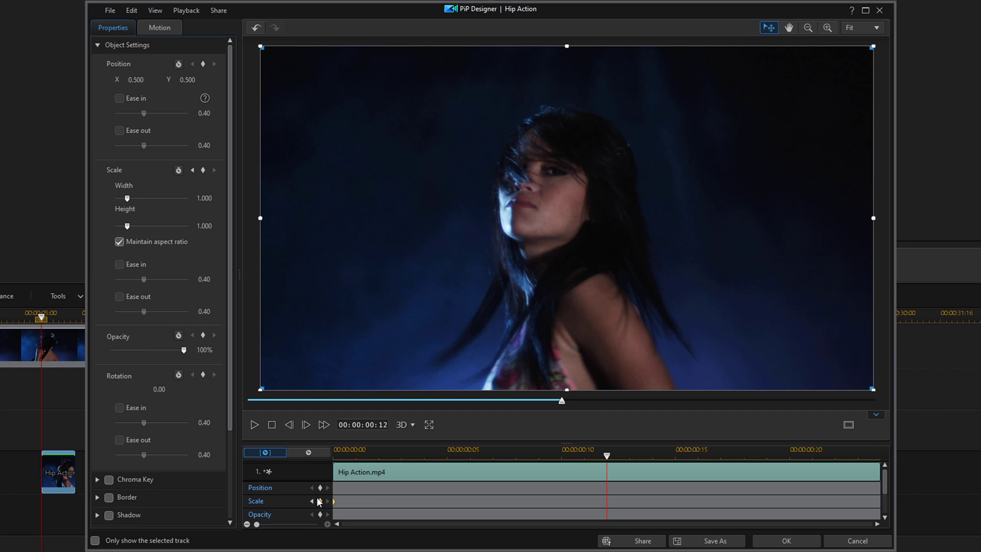
Set Scale Width to 3.2 at mid-clip and back to 1 at the clip's last frame.
double_click(214, 198)
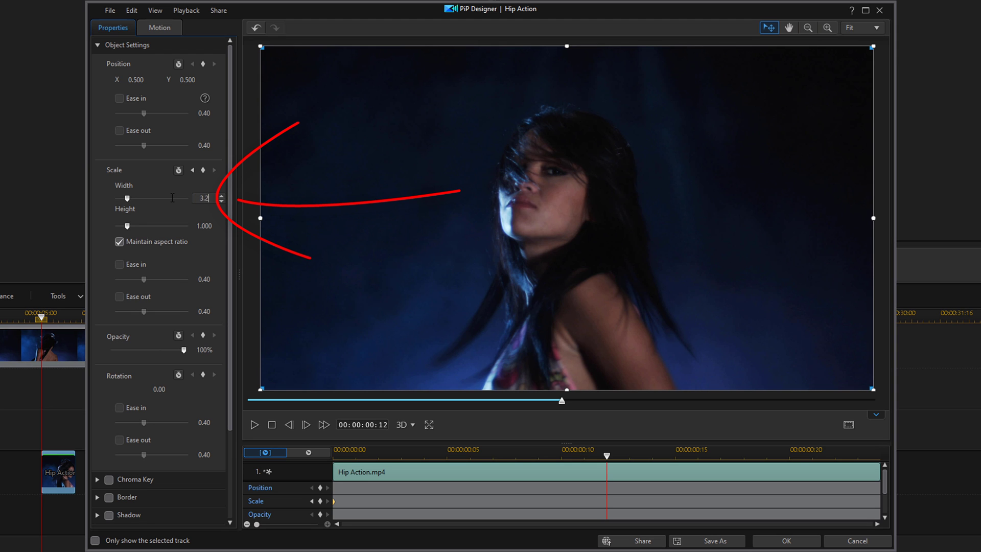
key(Return)
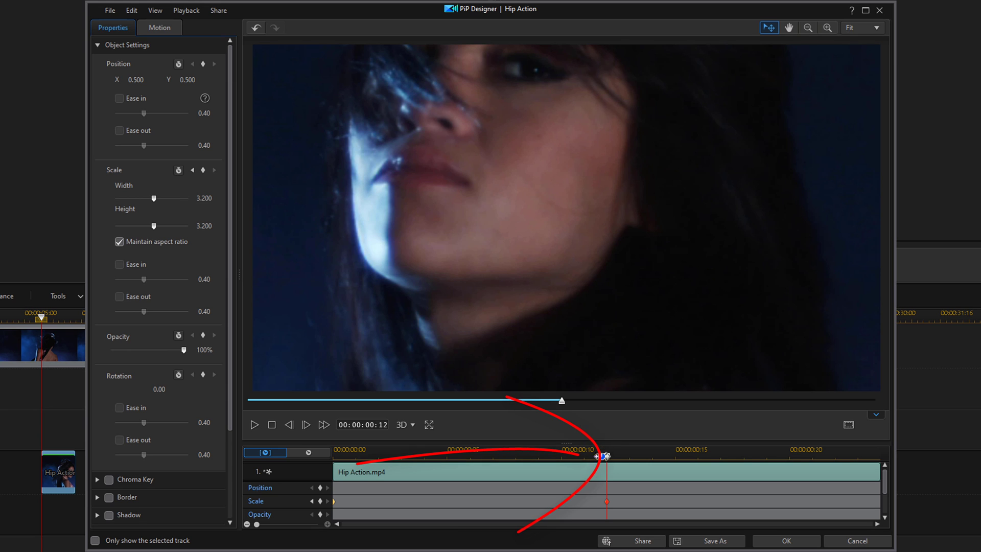
mouse_move(606, 454)
mouse_down()
mouse_move(641, 466)
mouse_move(912, 471)
mouse_up()
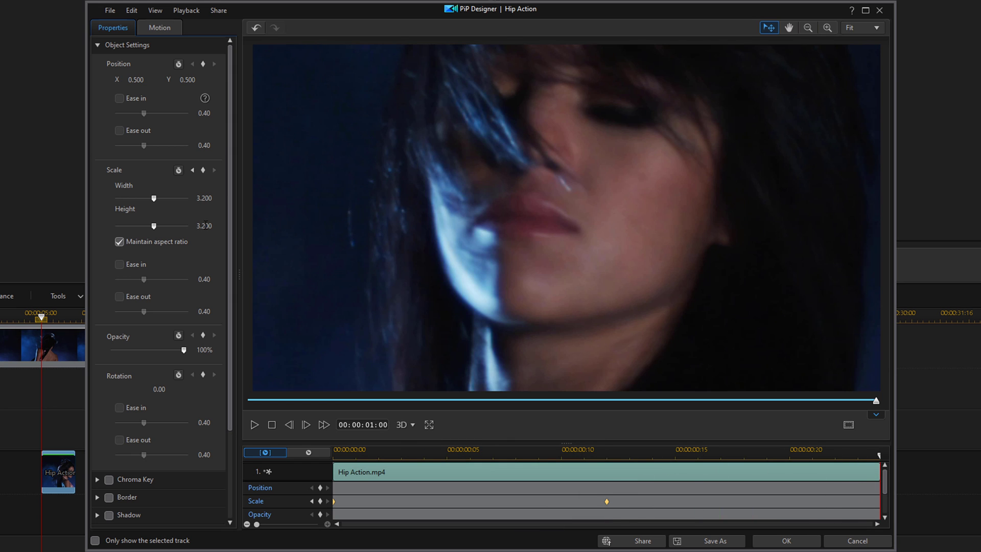
double_click(215, 198)
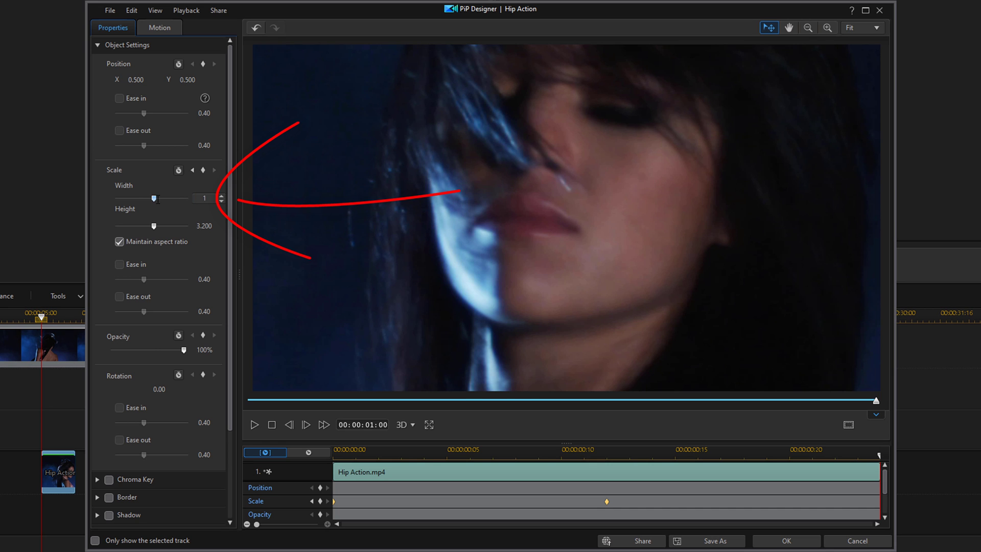
text(1)
key(Return)
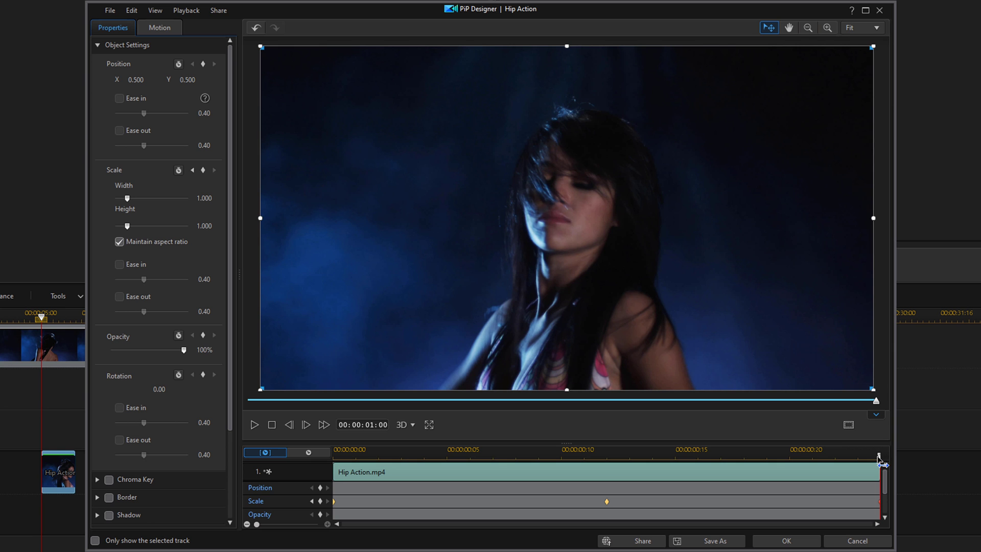
Preview the zoom animation from the clip's start and confirm PiP Designer with OK.
drag(884, 465, 638, 477)
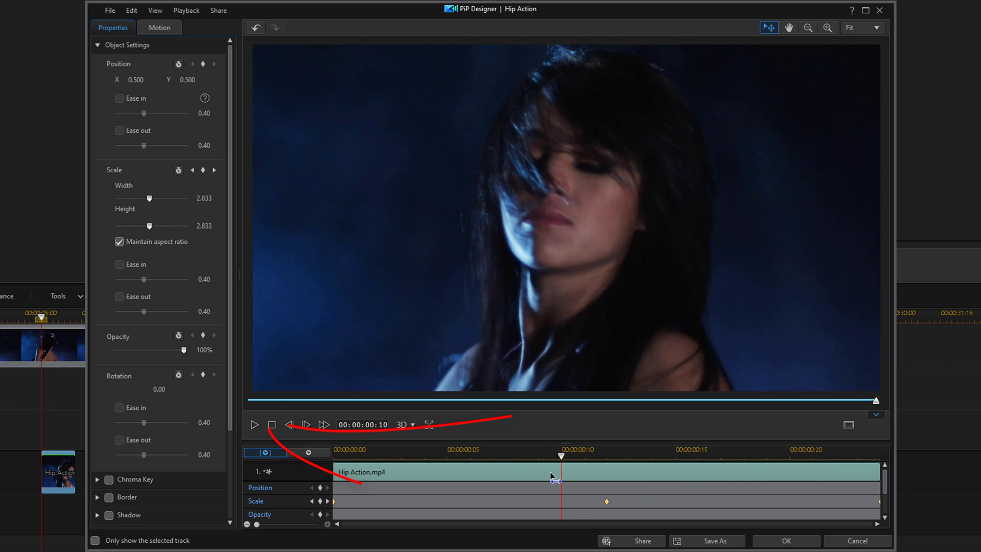
drag(555, 477, 319, 485)
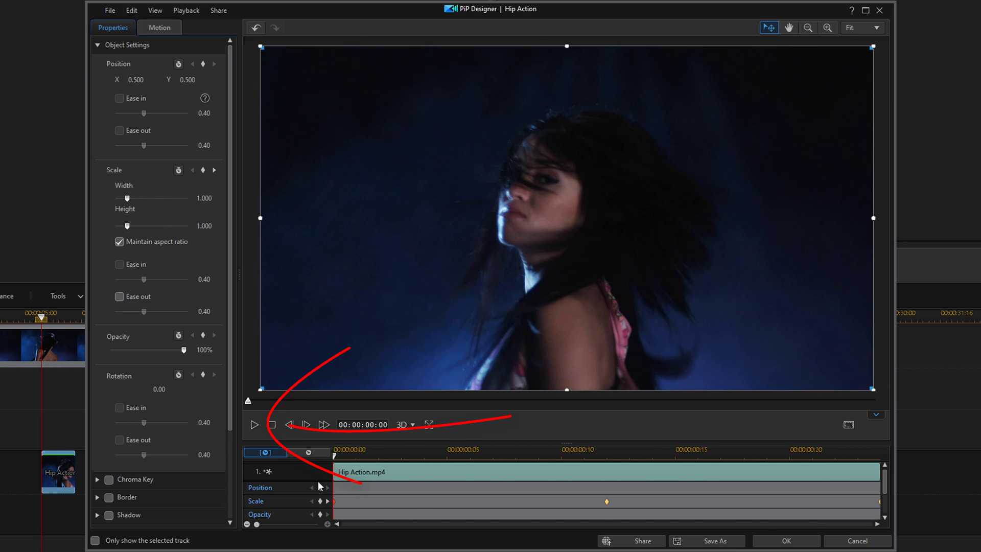
click(254, 426)
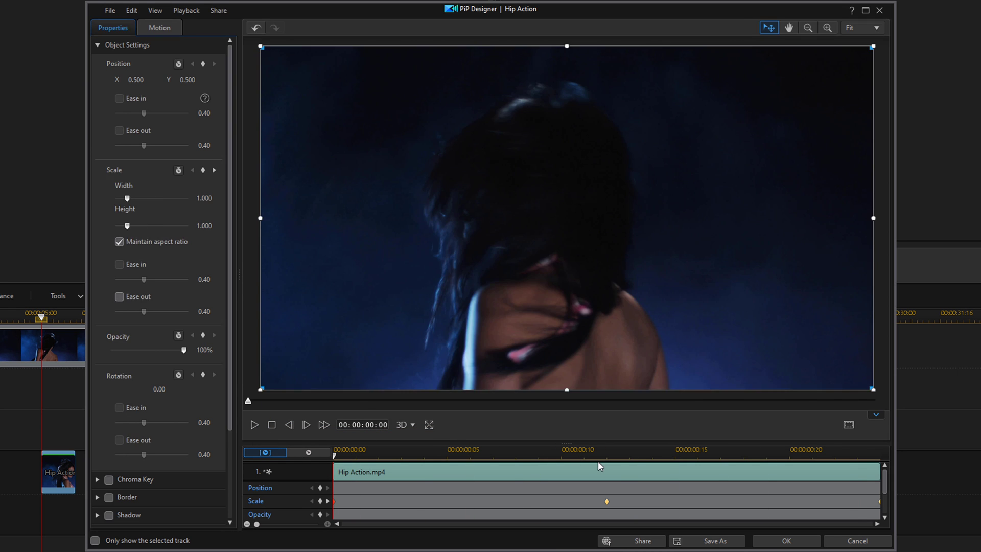
click(786, 541)
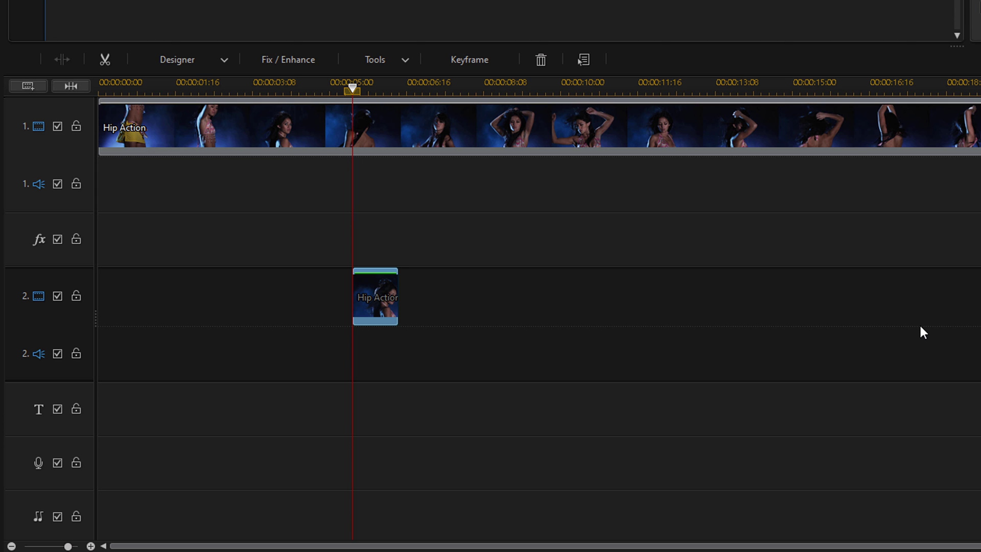
Set the track-2 clip's blending mode to Screen through Set Clip Attributes.
right_click(379, 306)
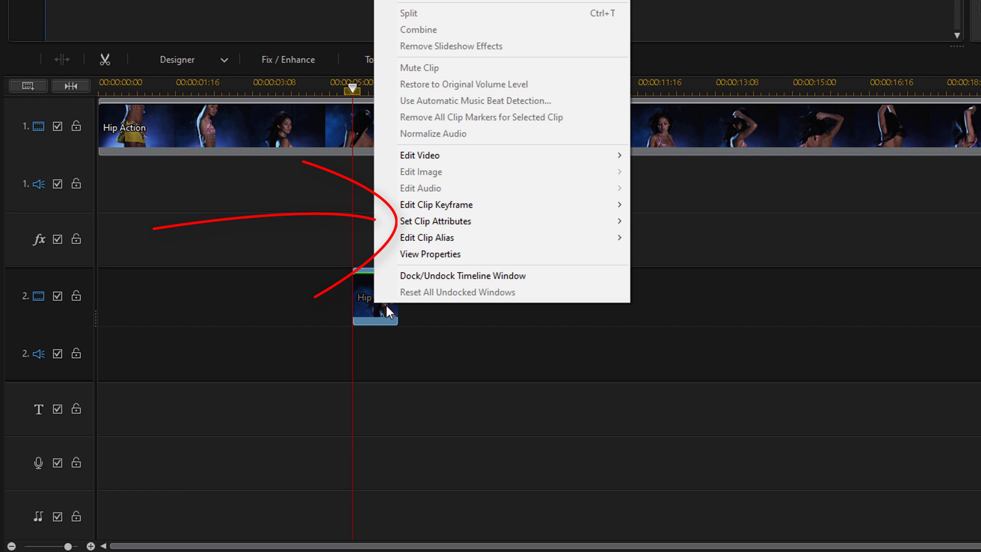
mouse_move(515, 219)
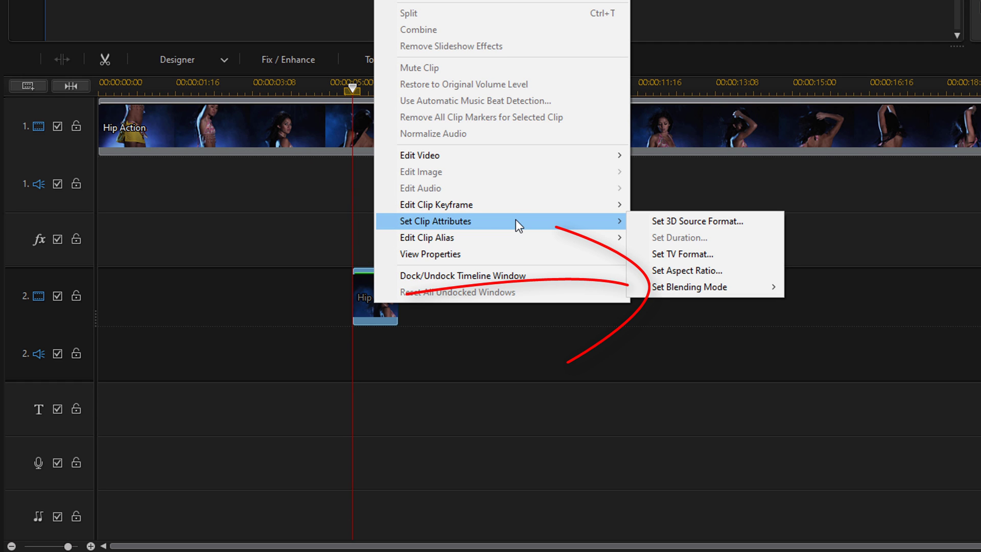
mouse_move(704, 287)
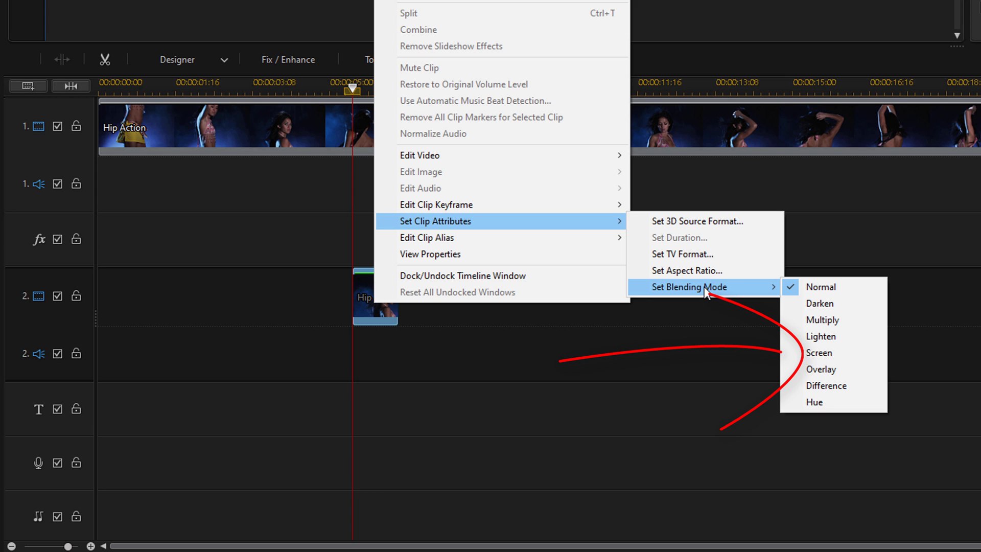
click(834, 352)
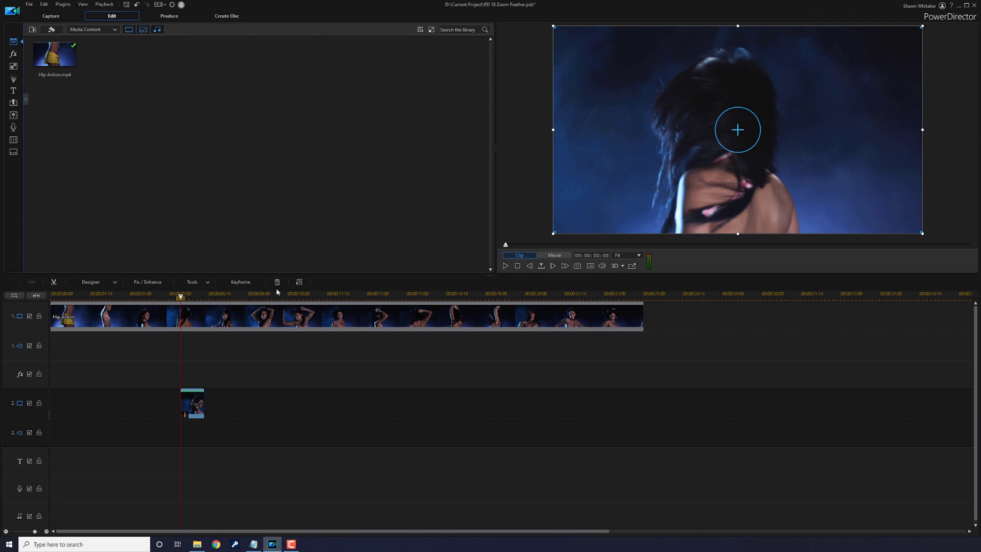
key(space)
drag(181, 298, 100, 304)
key(space)
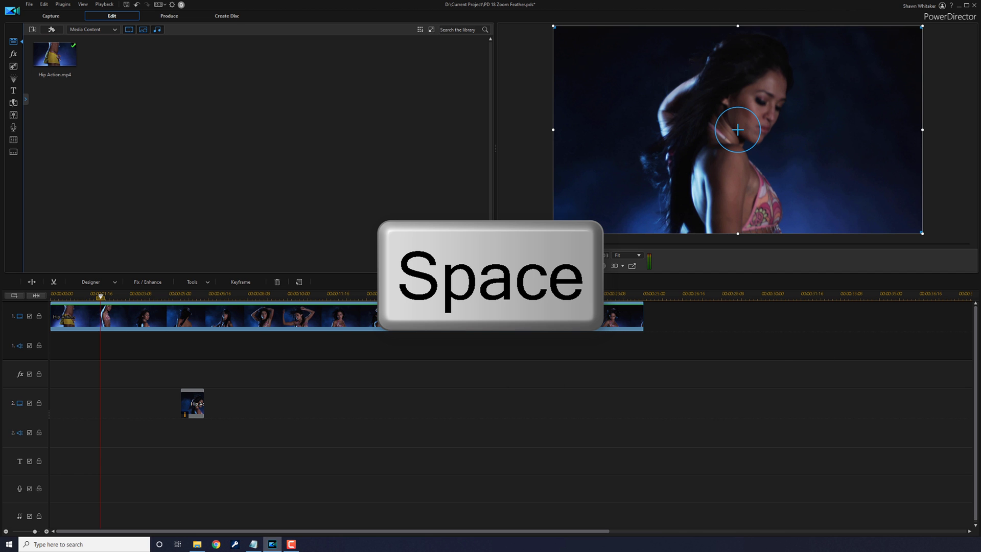
key(space)
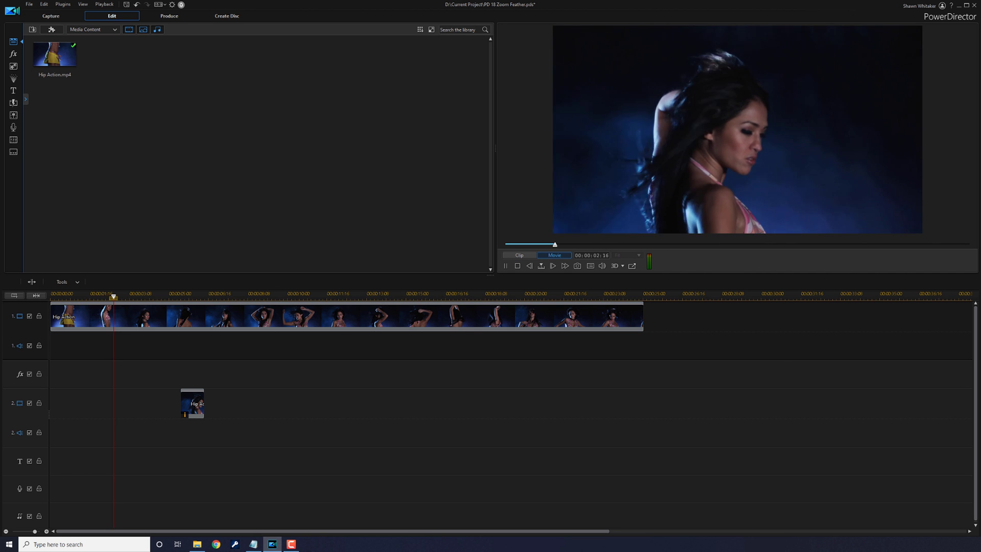